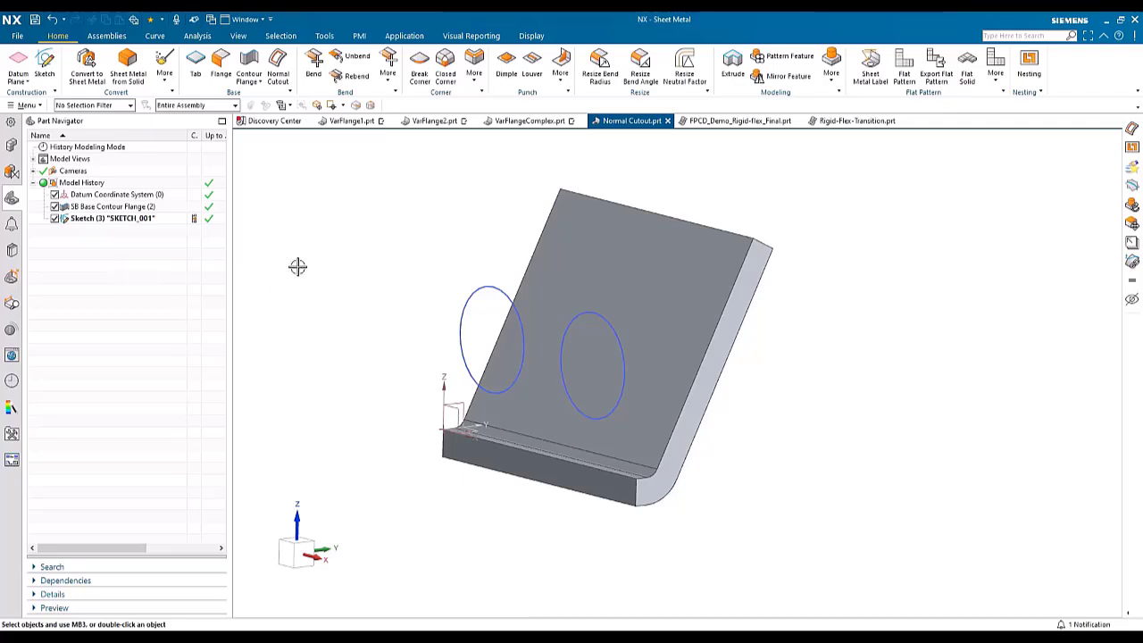
Step: Create a Thickness-method normal cutout through all from the sketch circle nearest the datum coordinate system
left_click(274, 81)
left_click(467, 293)
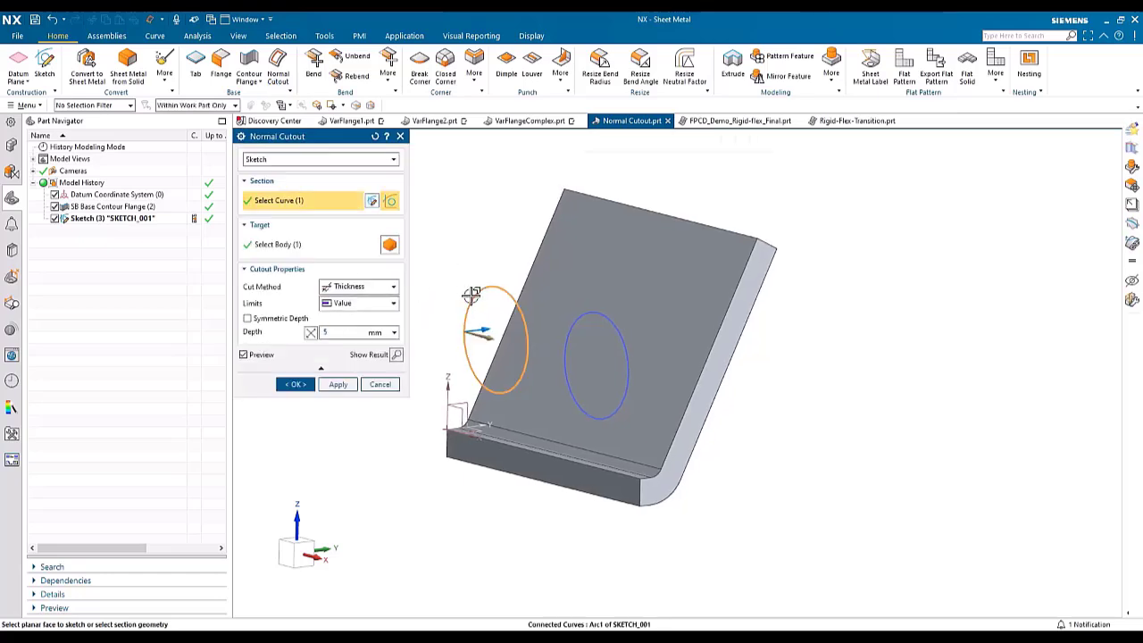
left_click(361, 304)
left_click(362, 355)
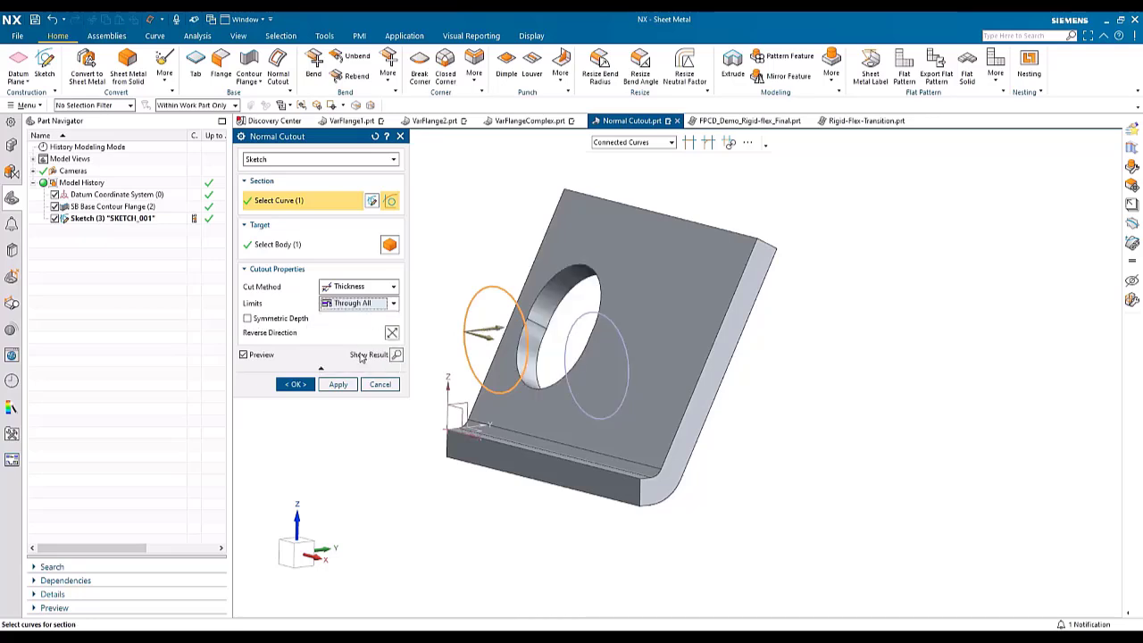
left_click(295, 385)
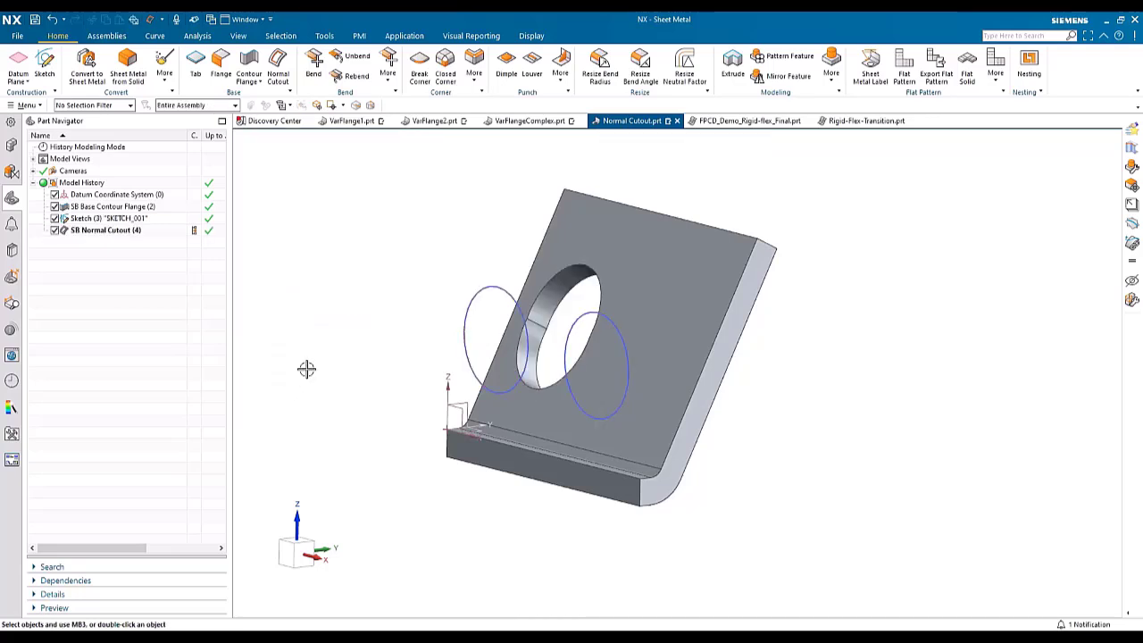
Step: Preview extruding both sketch circles through all as an Intersect with the body to inspect the cutout's clearance, and discard it
key("ctrl+alt+f")
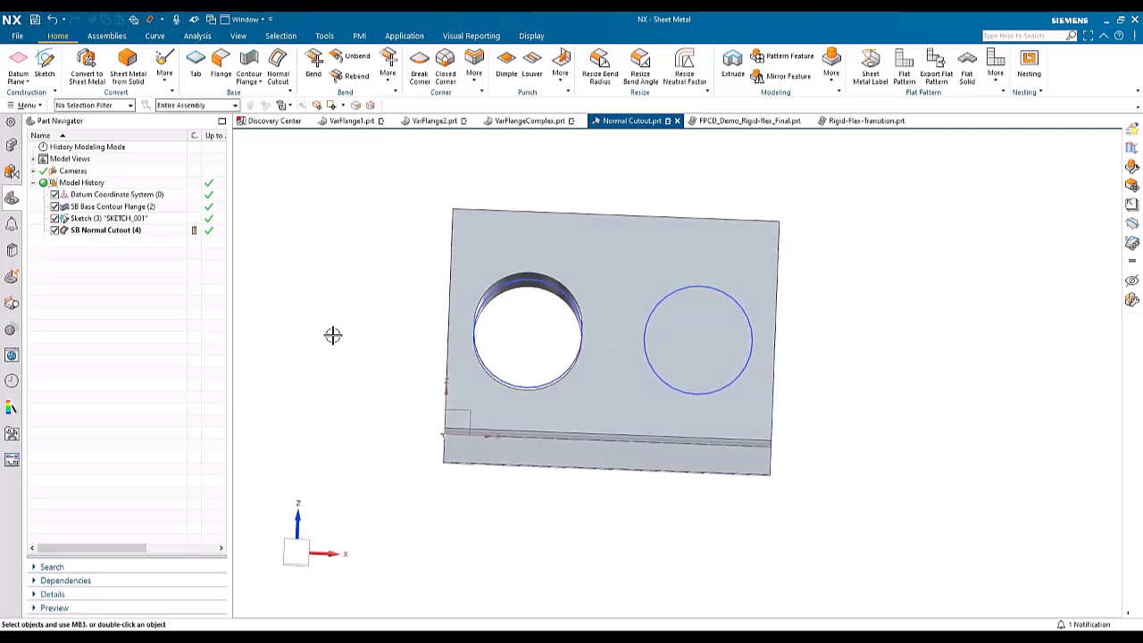
key("Home")
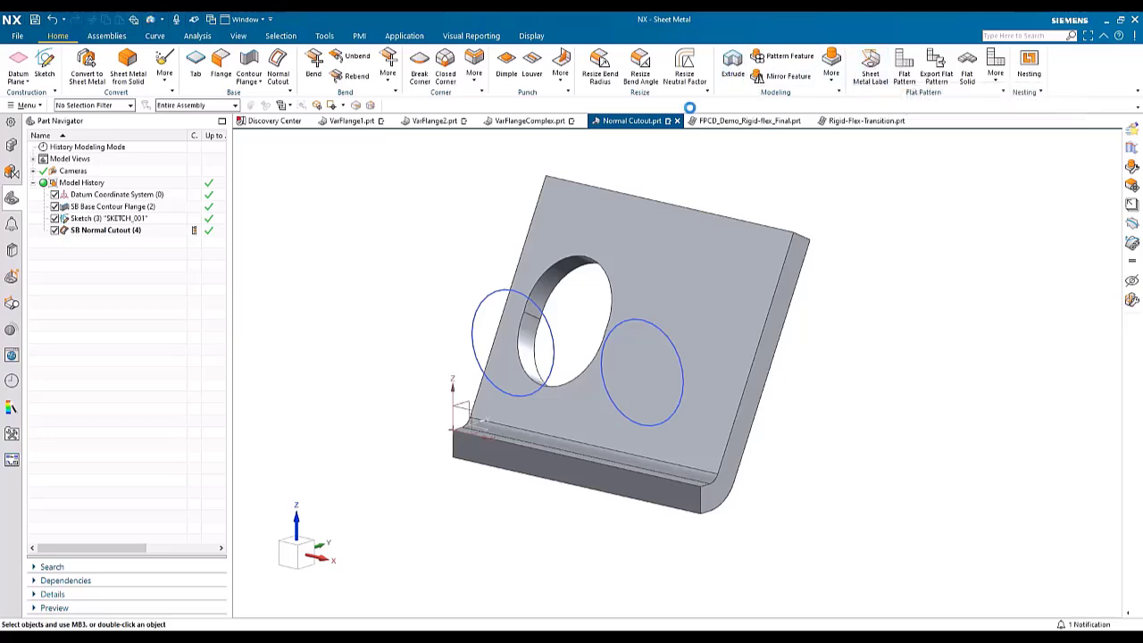
left_click(547, 340)
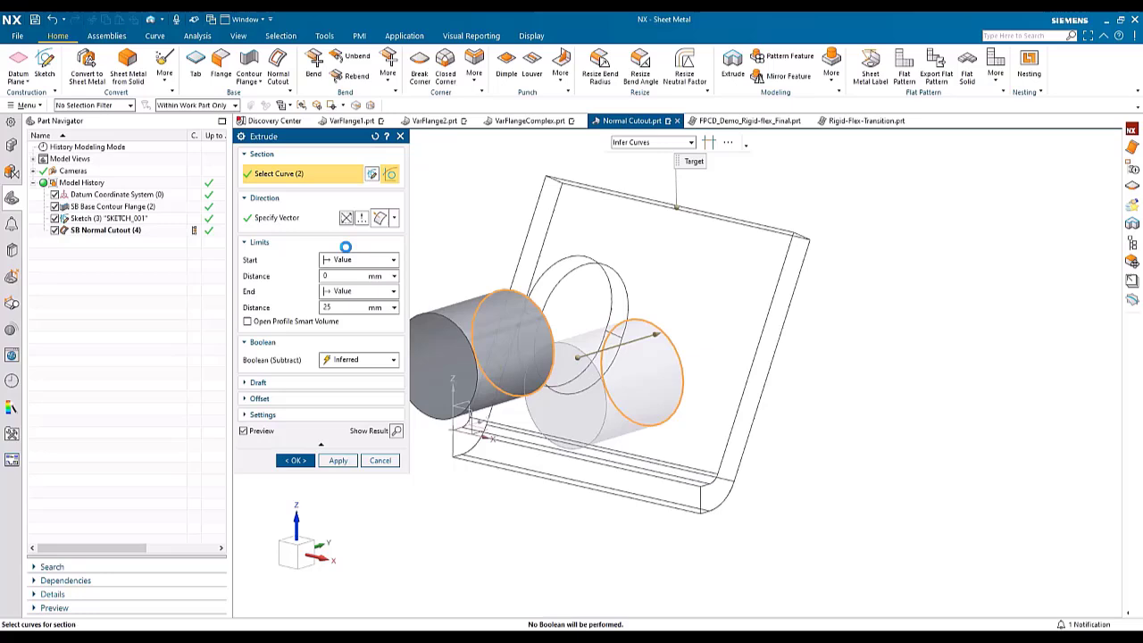
left_click(357, 359)
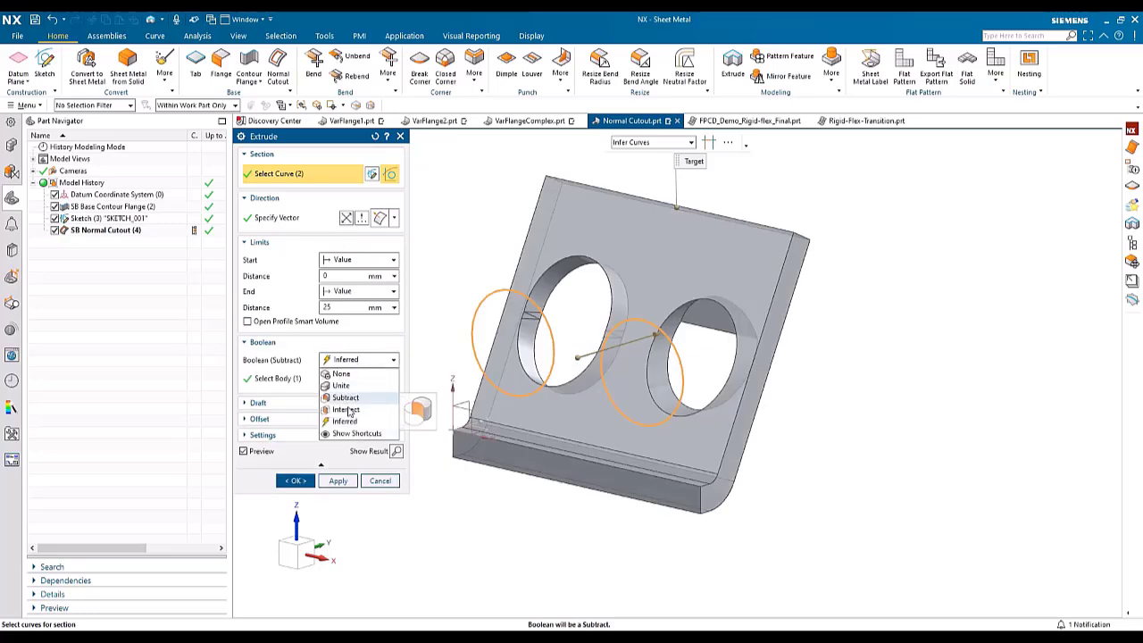
left_click(347, 410)
left_click(345, 297)
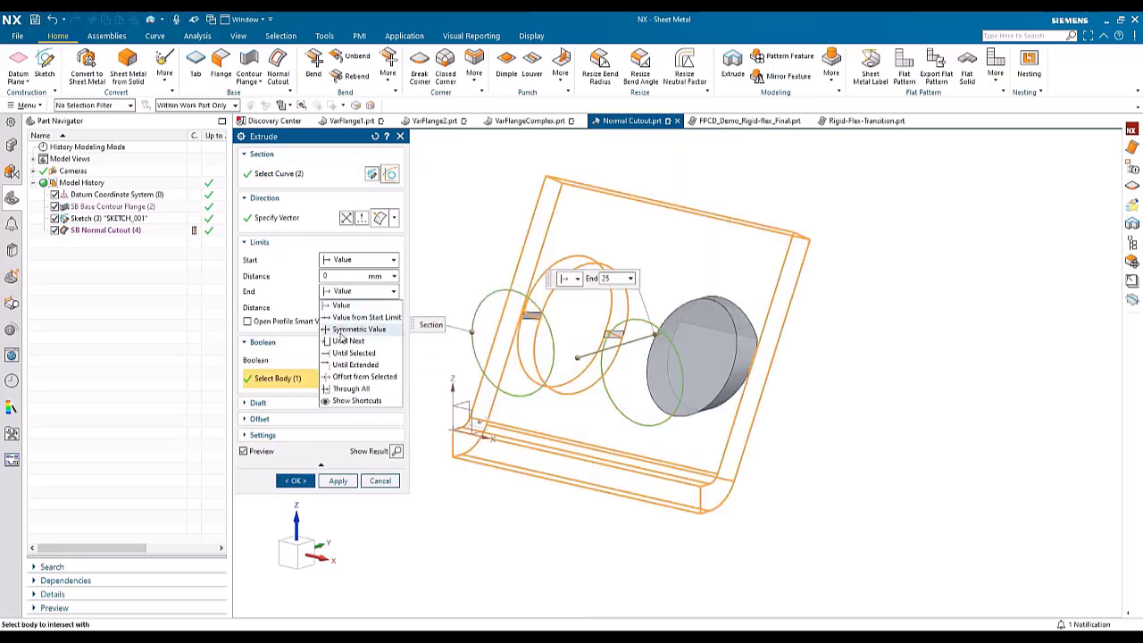
left_click(348, 389)
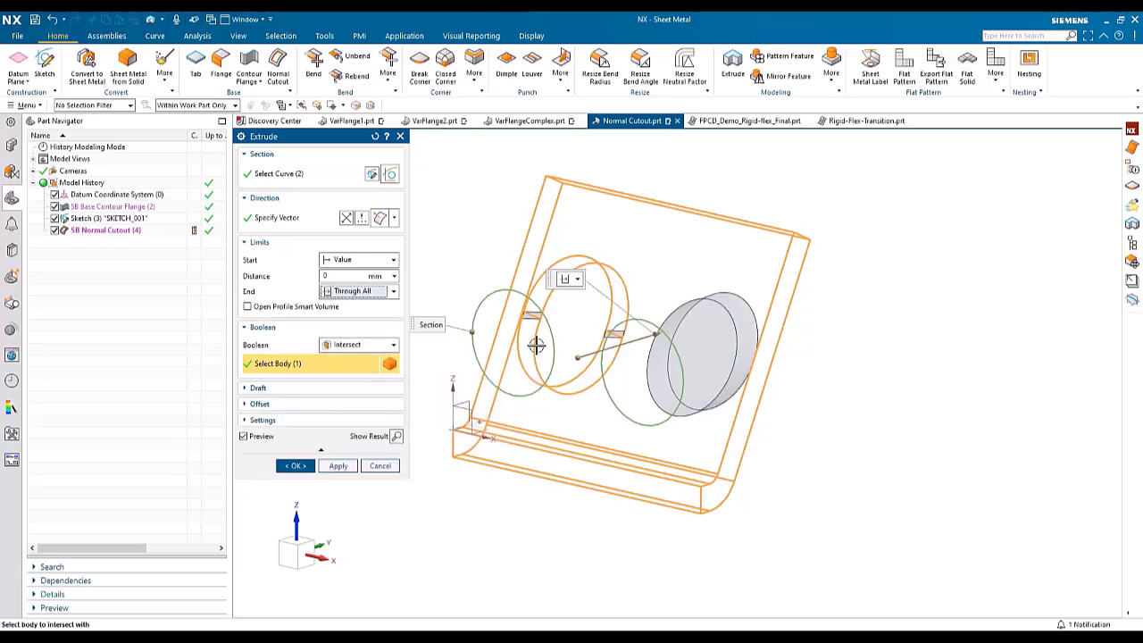
scroll(535, 345, "up", 10)
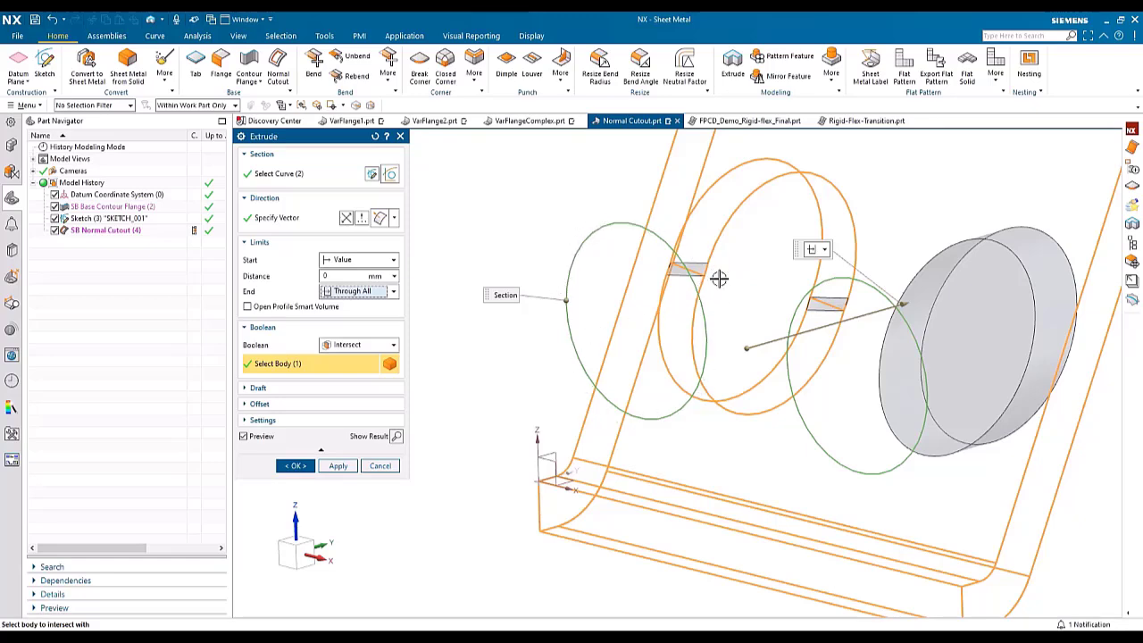
left_click(381, 465)
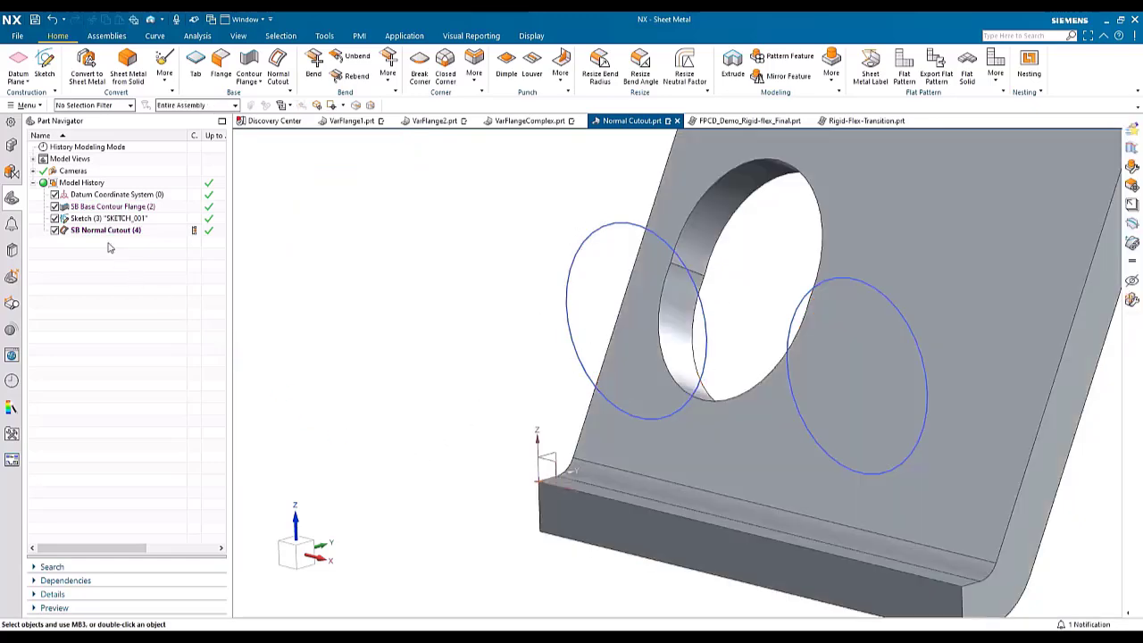
Step: Create a second Thickness-method normal cutout through all from the remaining sketch circle
left_click(278, 71)
middle_click_drag(768, 330, 658, 304)
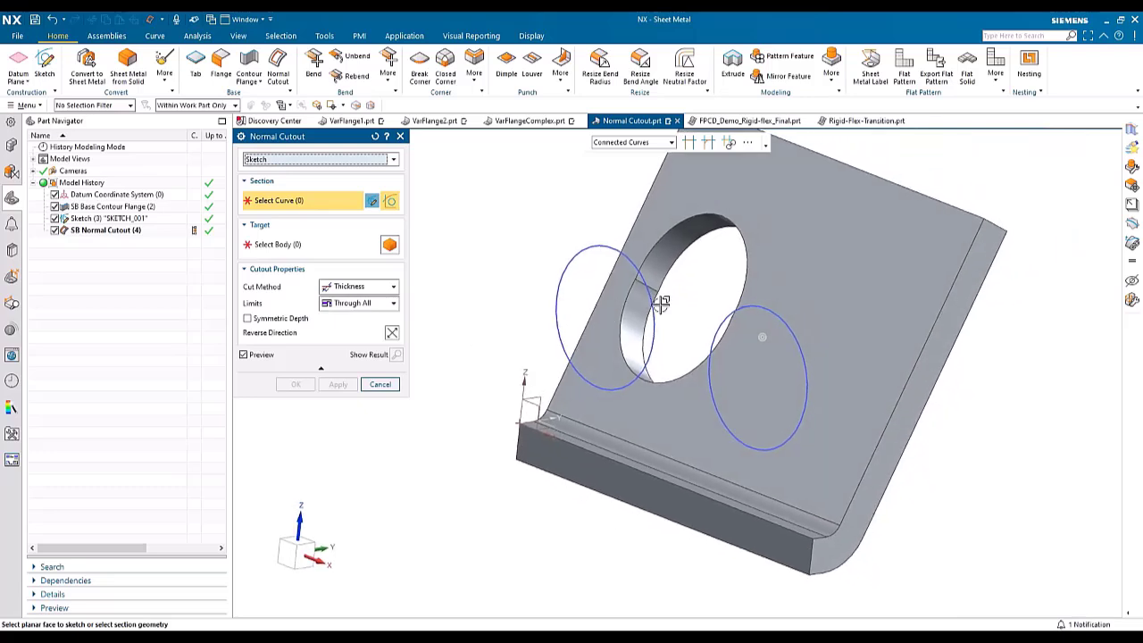
left_click(715, 325)
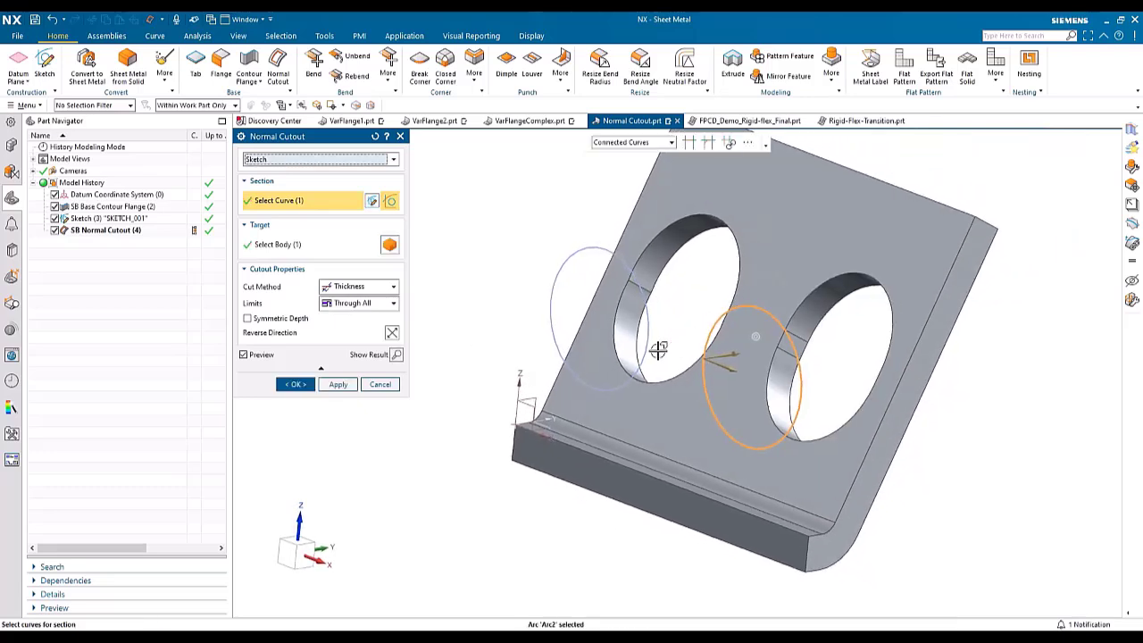
middle_click_drag(658, 350, 626, 353)
left_click(295, 383)
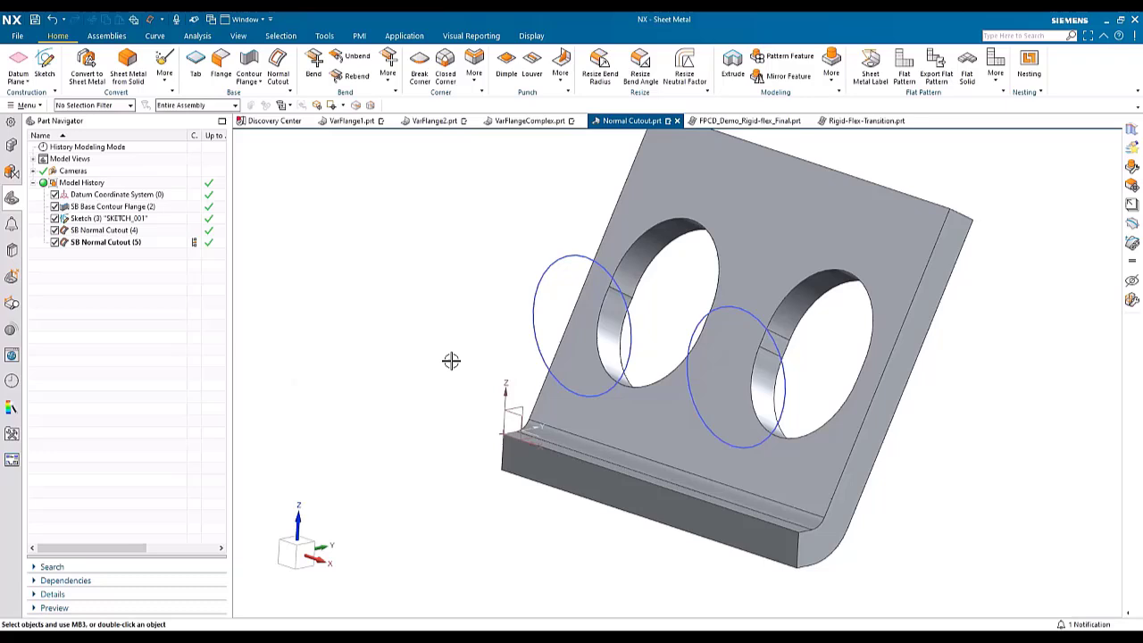
Step: Preview a Through All extrusion of both circles with the Intersect Boolean to check clearance through the two cutouts
middle_click_drag(451, 360, 753, 331)
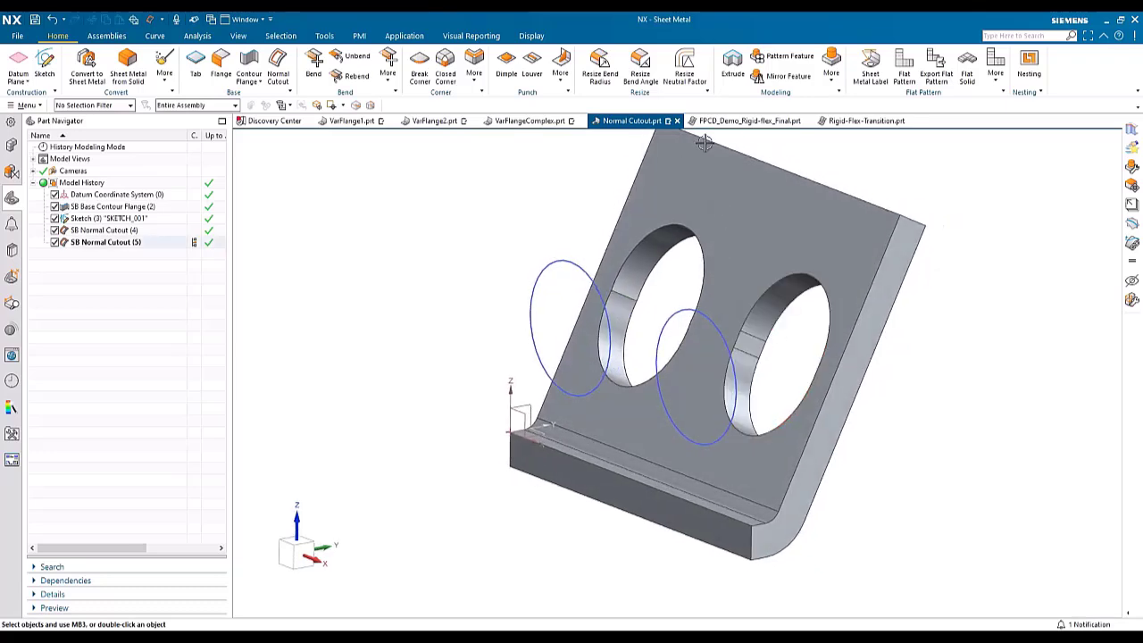
left_click(733, 64)
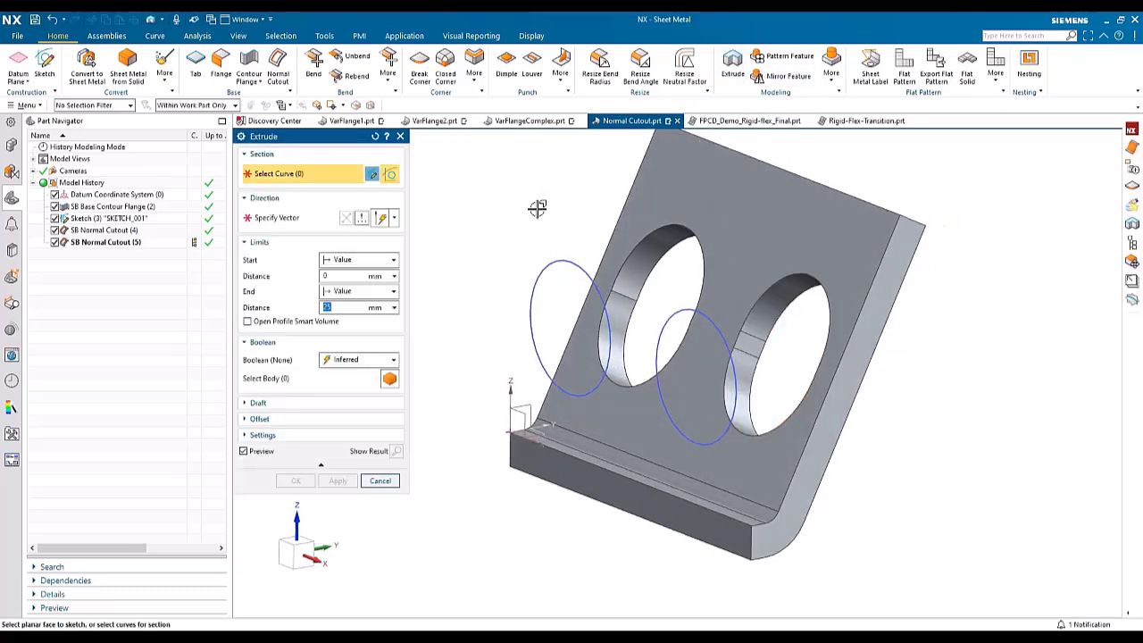
left_click(533, 299)
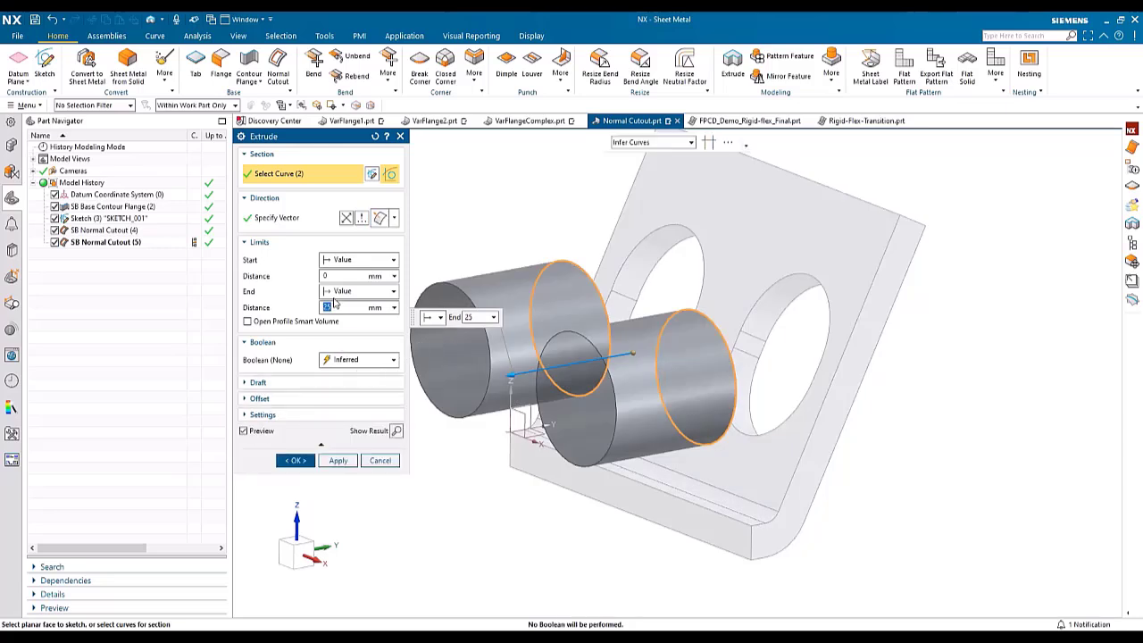
left_click(339, 291)
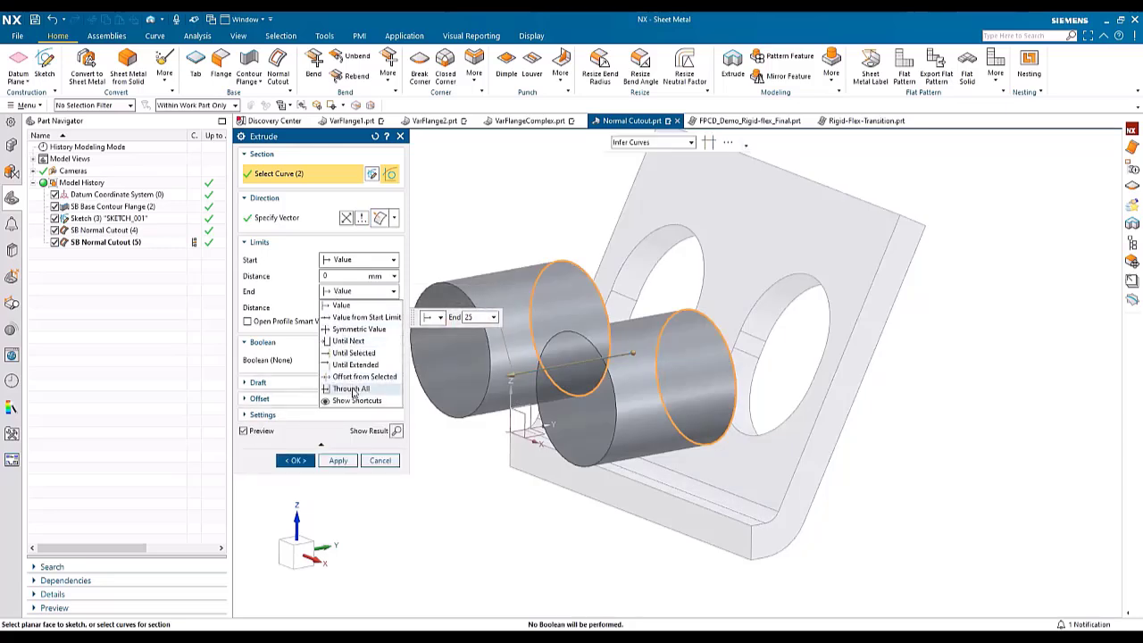
left_click(351, 389)
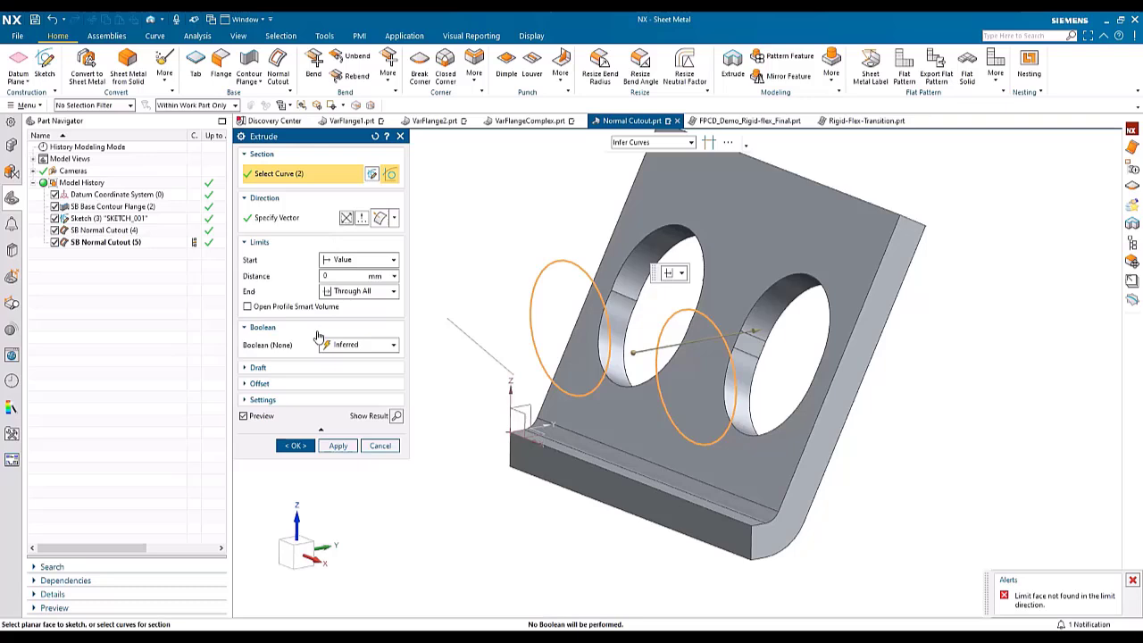
left_click(353, 345)
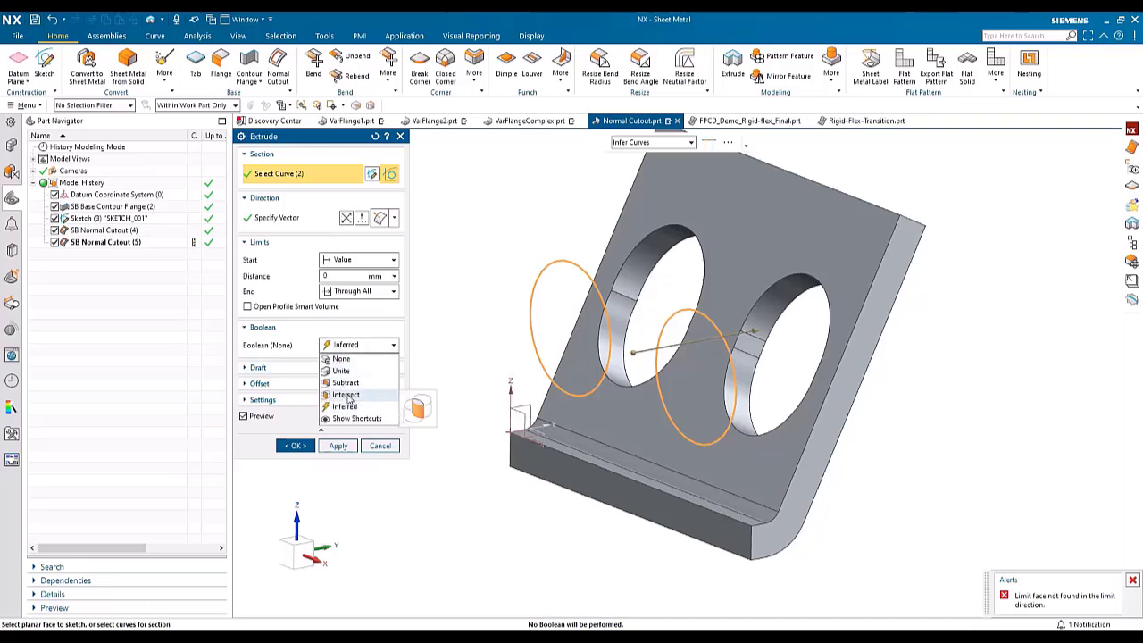
left_click(349, 395)
middle_click_drag(508, 339, 620, 284)
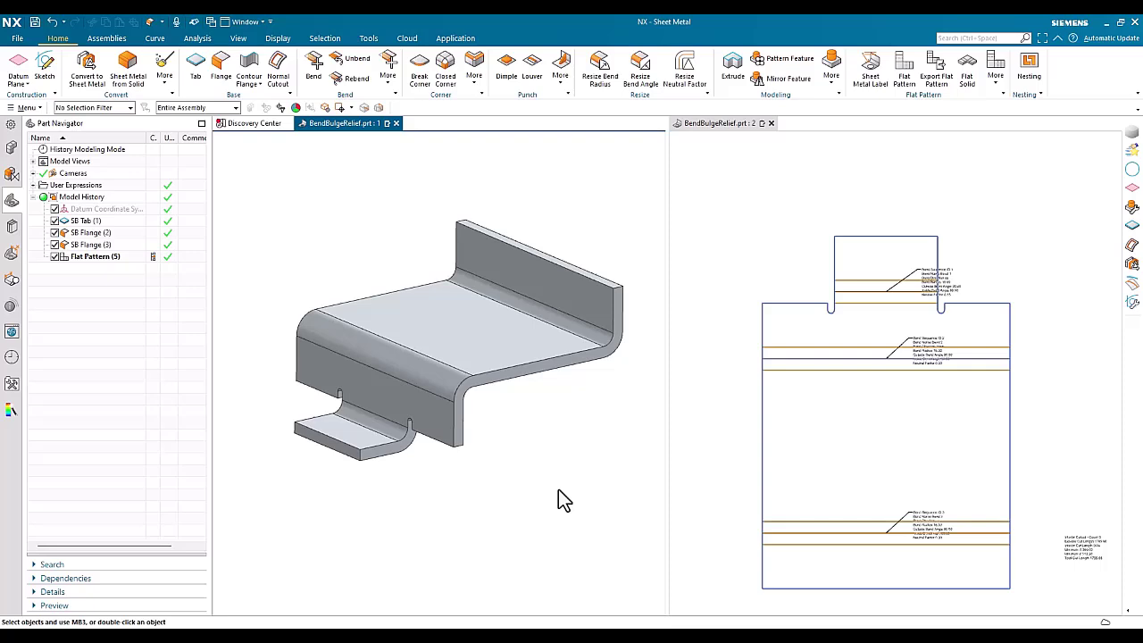
Step: Start a Bend Bulge Relief on the bracket and select all six bend edges
left_click(388, 71)
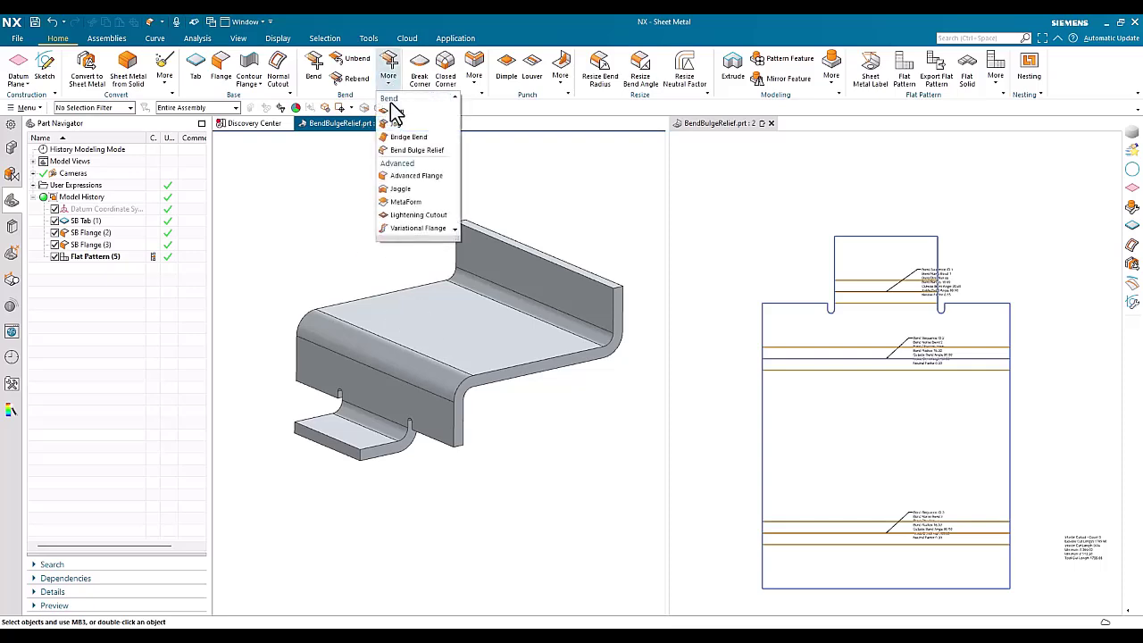
left_click(398, 150)
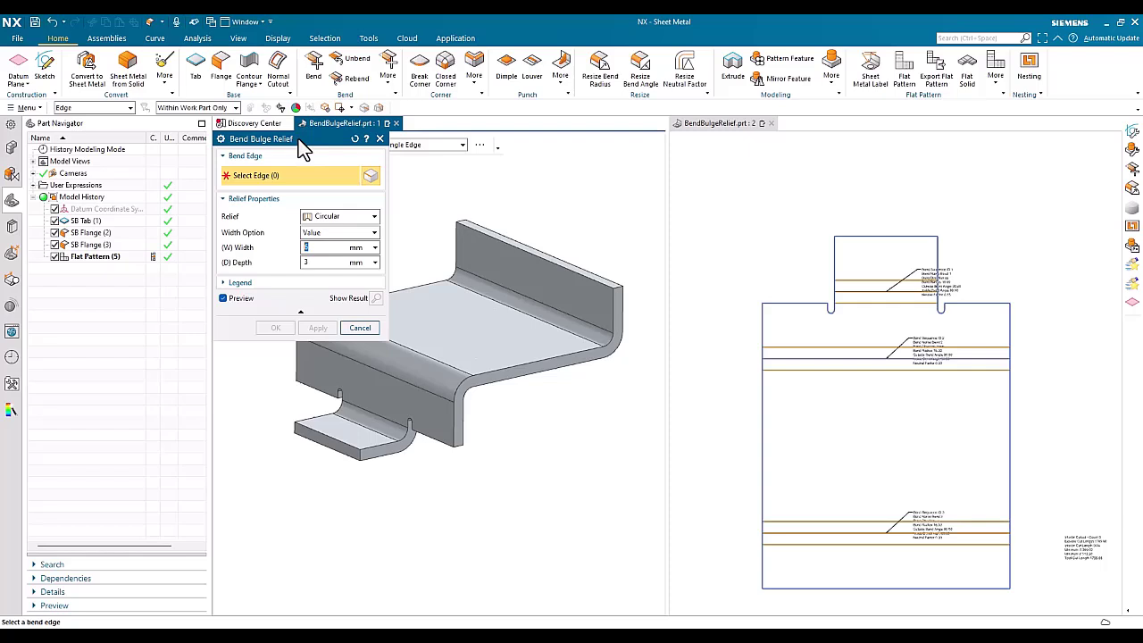
left_click_drag(299, 139, 105, 135)
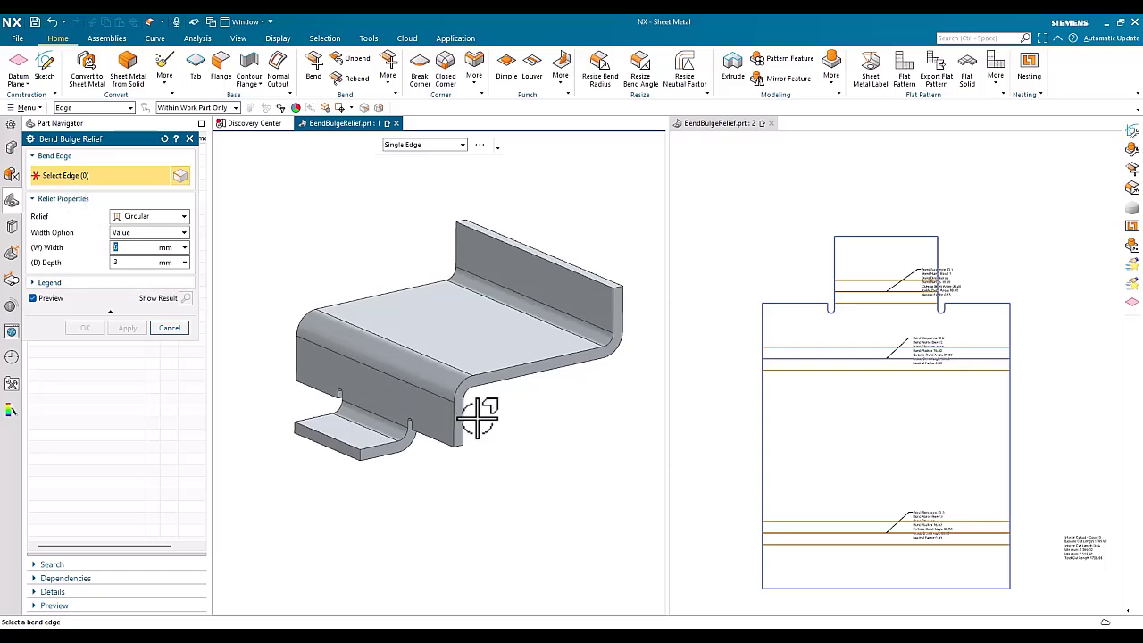
left_click(462, 385)
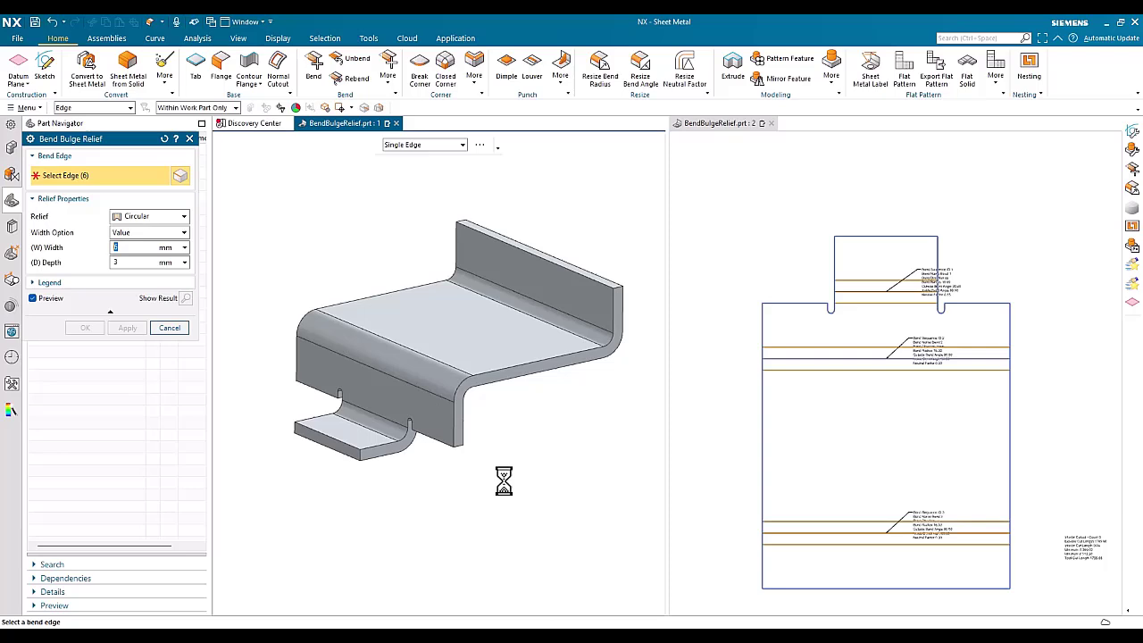
scroll(470, 386, "up", 5)
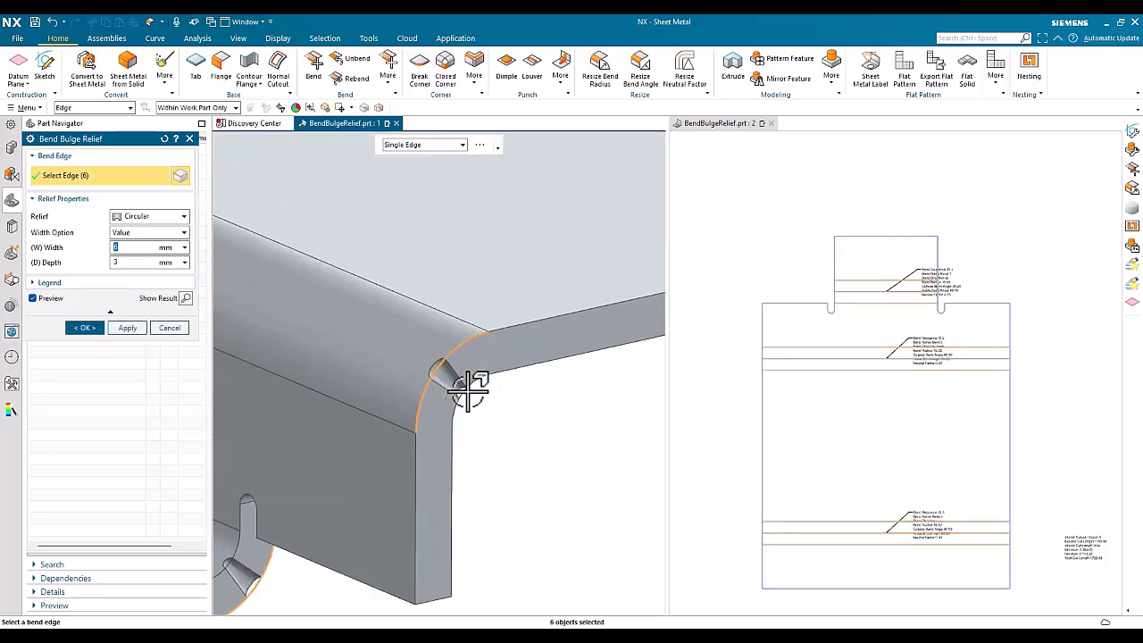
Step: Compare the Circular, U-Shaped and V-Shaped relief types using the legend diagram, ending on Circular
left_click(132, 218)
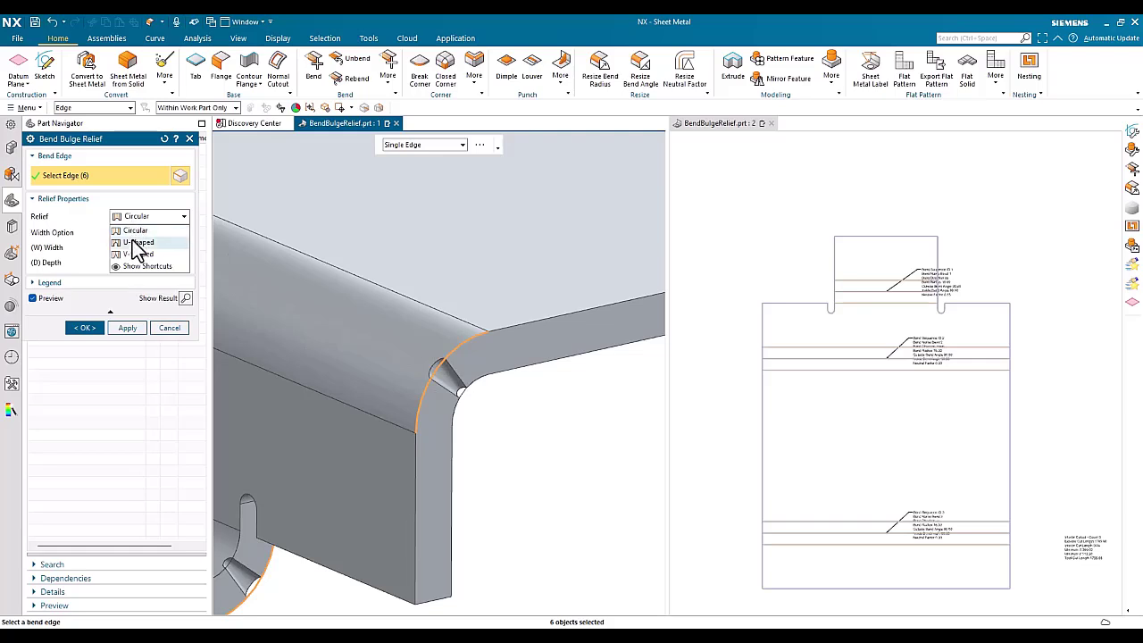
left_click(134, 228)
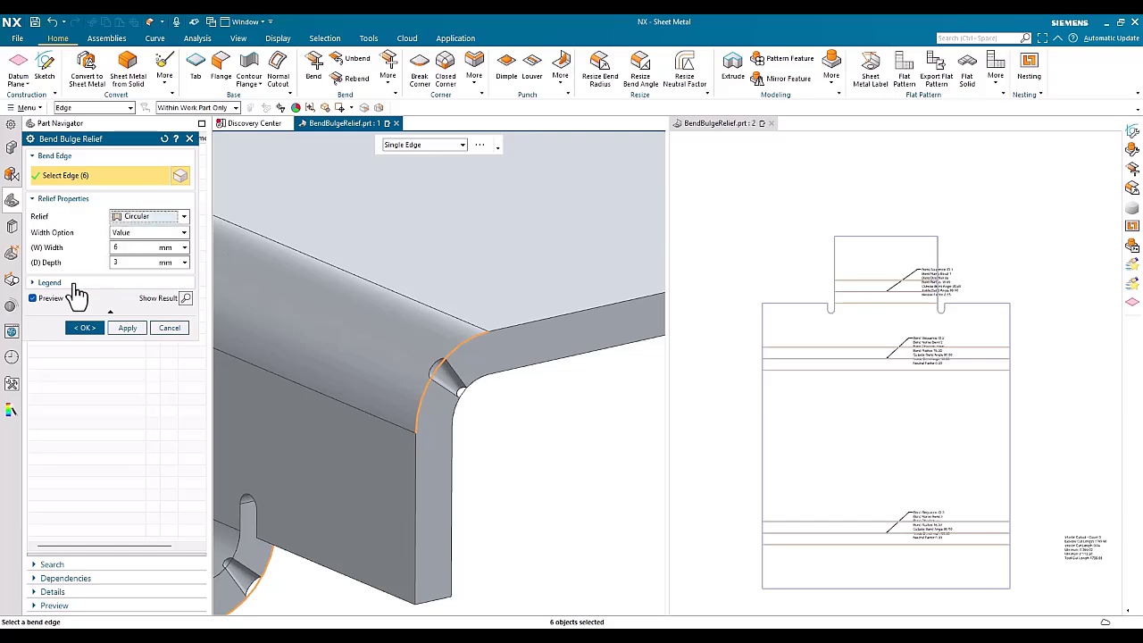
left_click(50, 284)
left_click(141, 219)
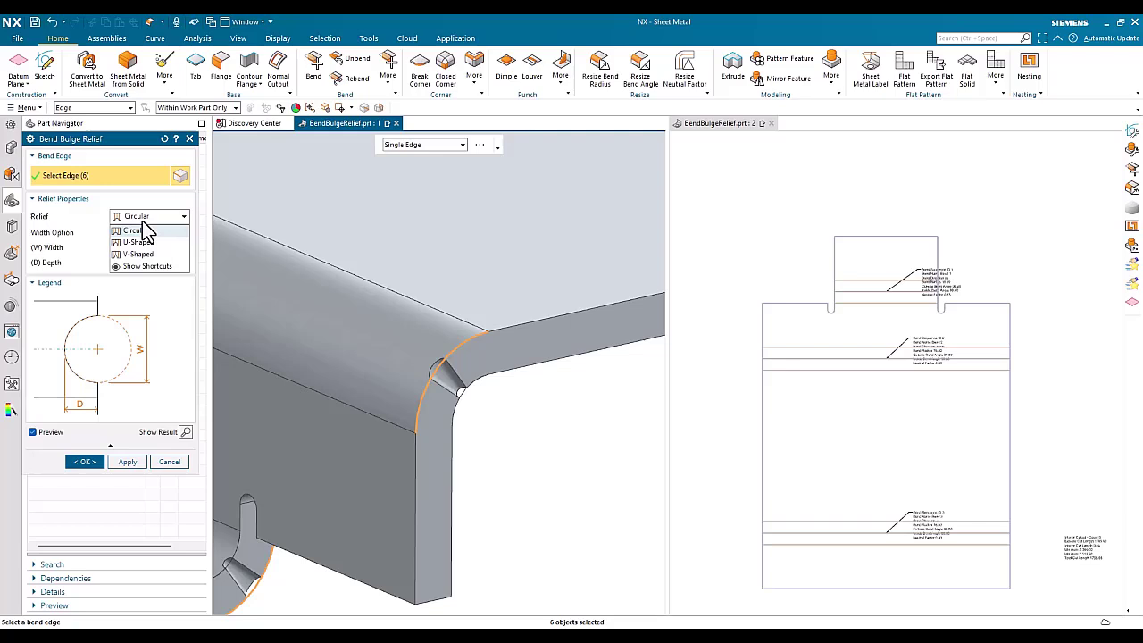
left_click(141, 242)
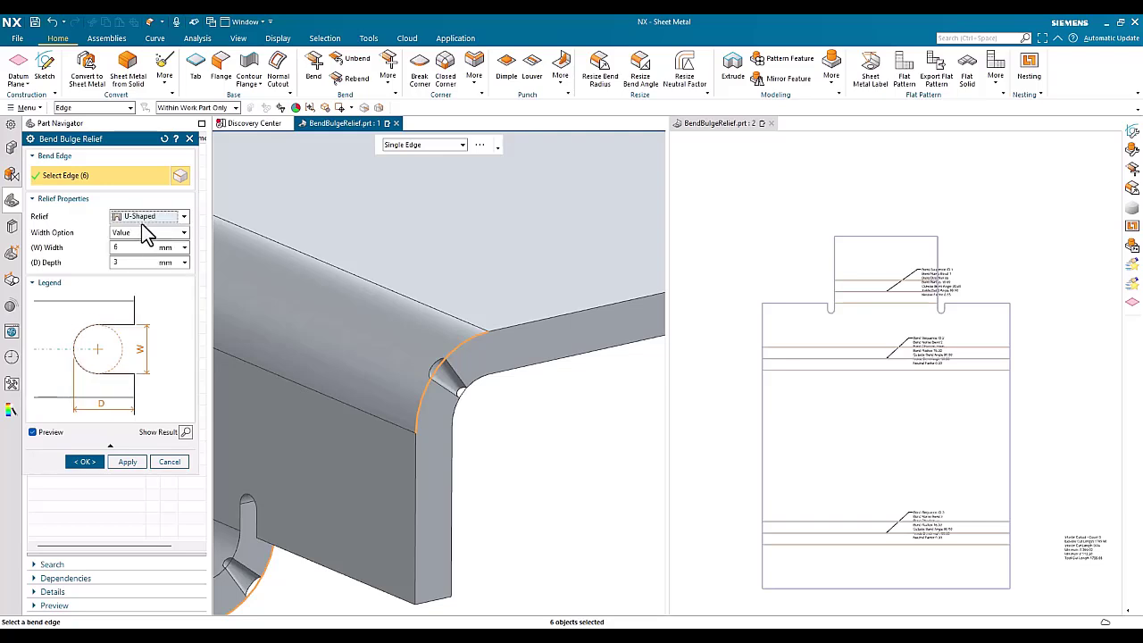
left_click(143, 219)
left_click(143, 252)
left_click(141, 220)
left_click(137, 231)
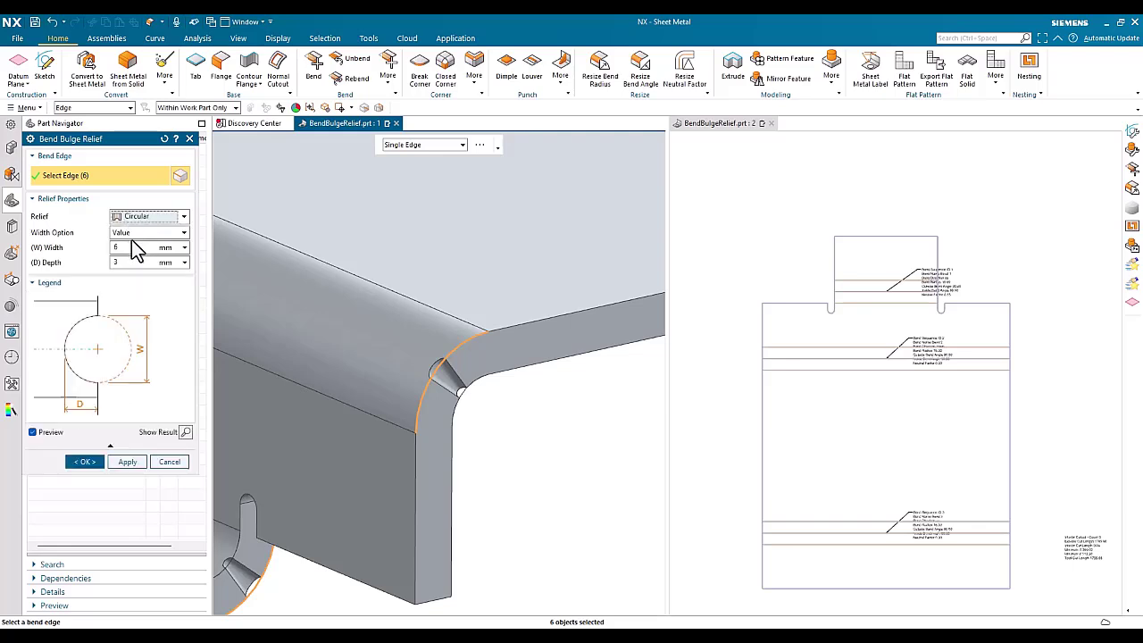
Step: Set the circular relief's width to 25 mm and depth to 5 mm, create it, and inspect the notches in the flat pattern
left_click(128, 249)
key("Return")
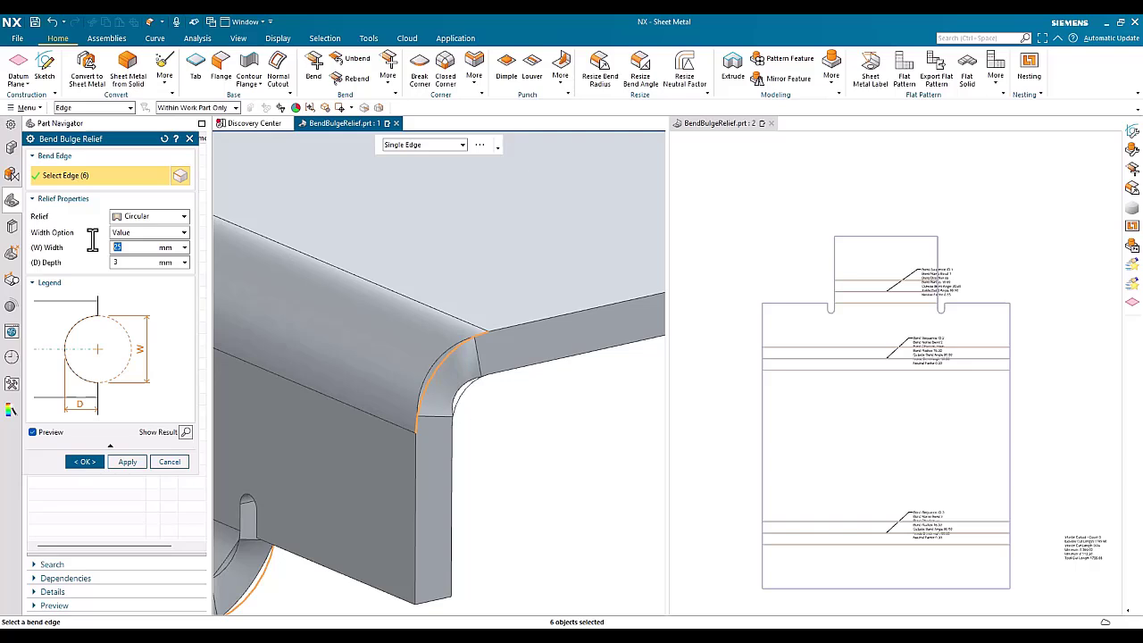
left_click(128, 264)
type("5")
key("Return")
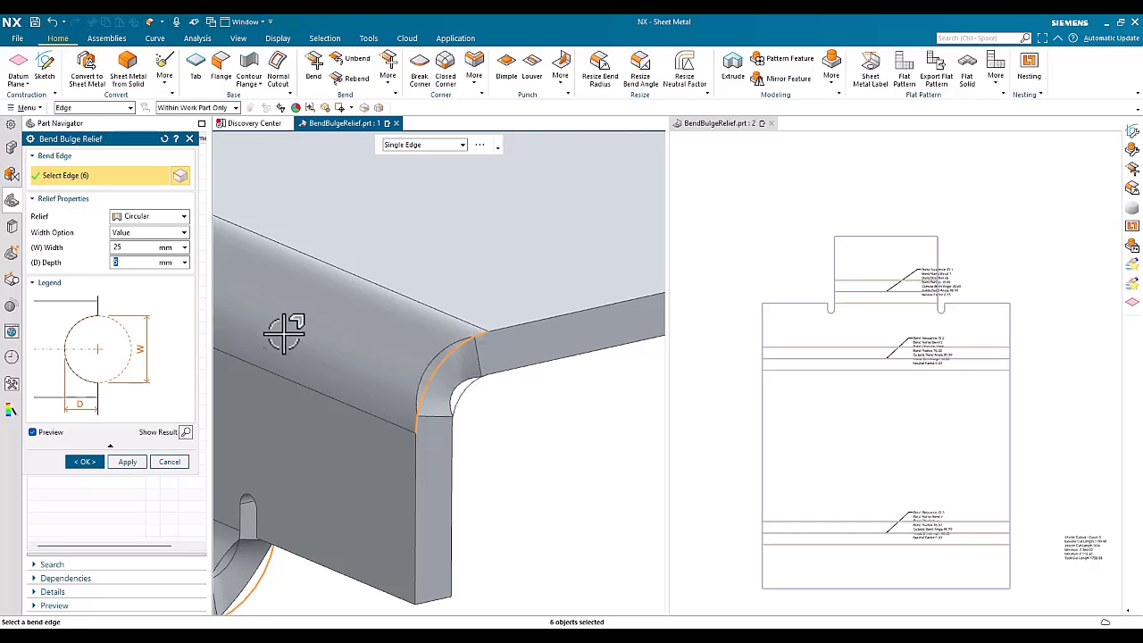
left_click(83, 462)
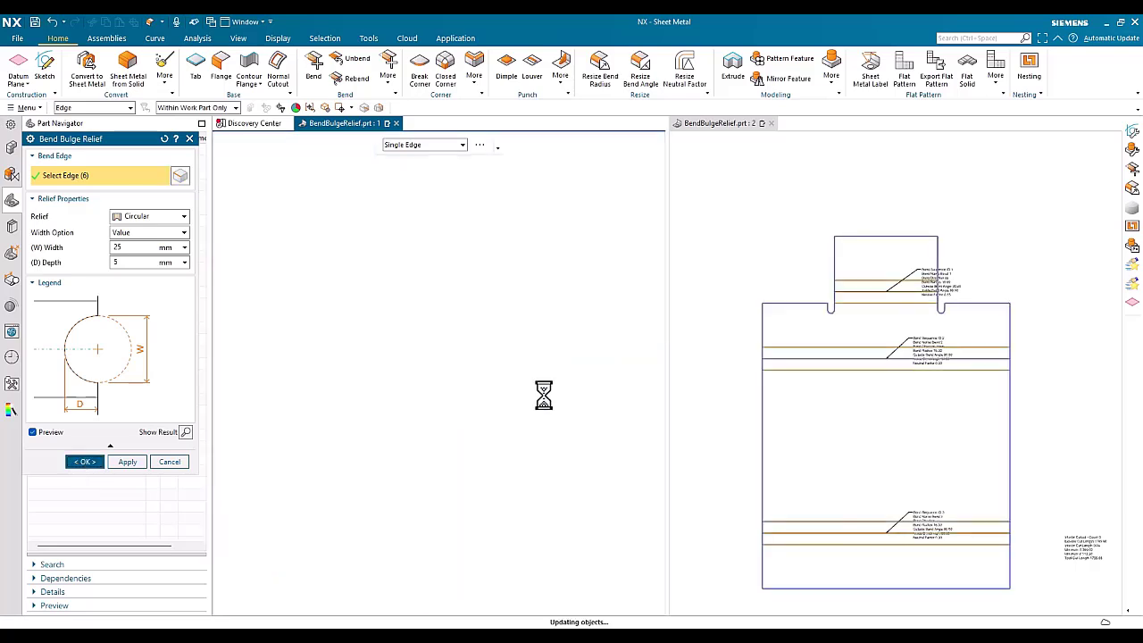
scroll(730, 374, "up", 8)
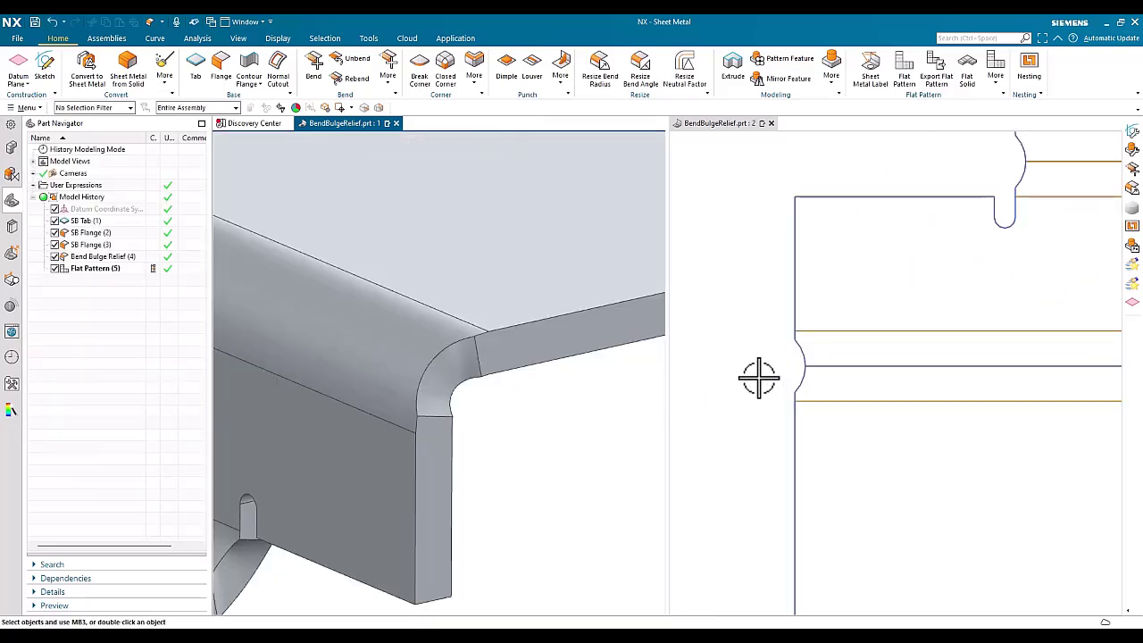
Step: Edit the existing Bend Bulge Relief, changing its width option to Full, and apply the change
scroll(827, 315, "up", 3)
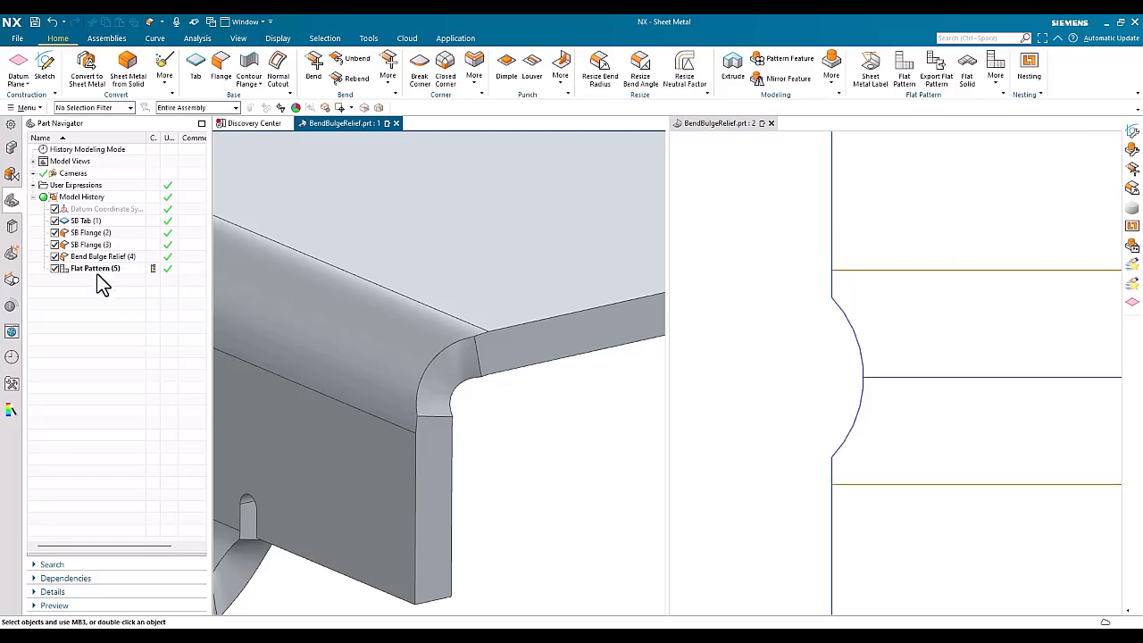
double_click(98, 257)
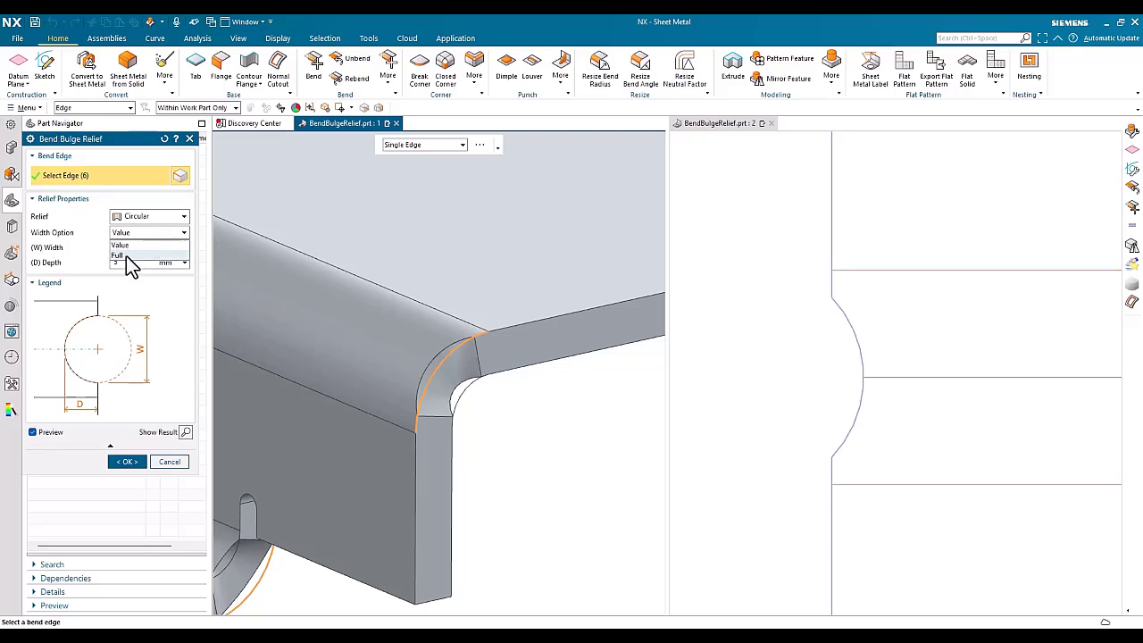
left_click(126, 257)
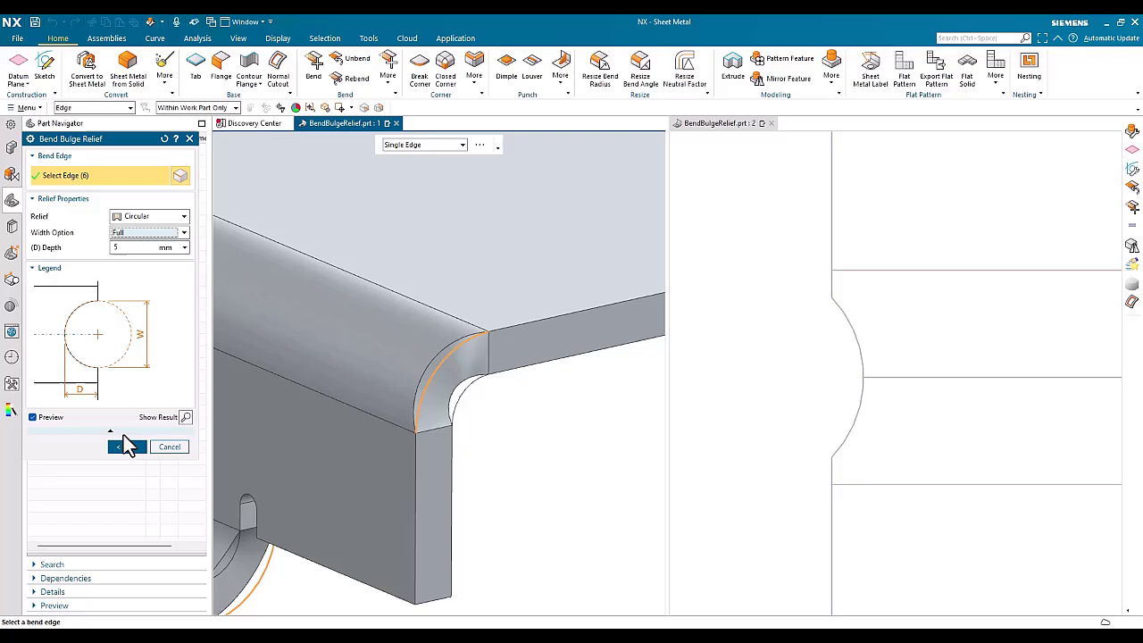
left_click(125, 451)
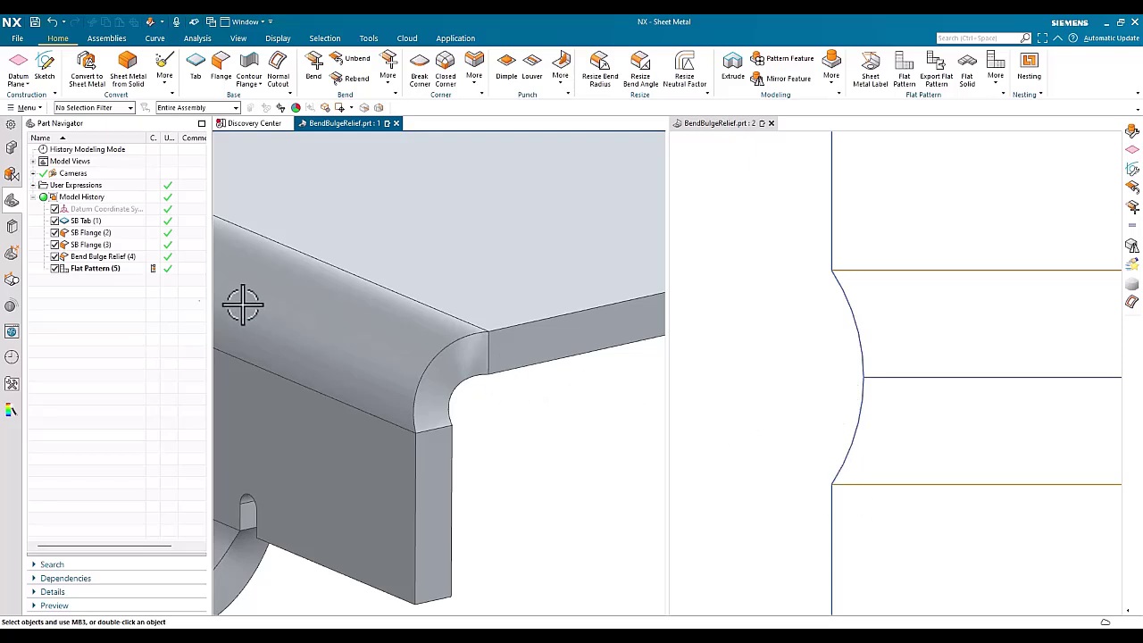
Step: Edit the full-width circular relief's depth, trying 20 mm, then set it to 16 mm and apply the change
double_click(97, 257)
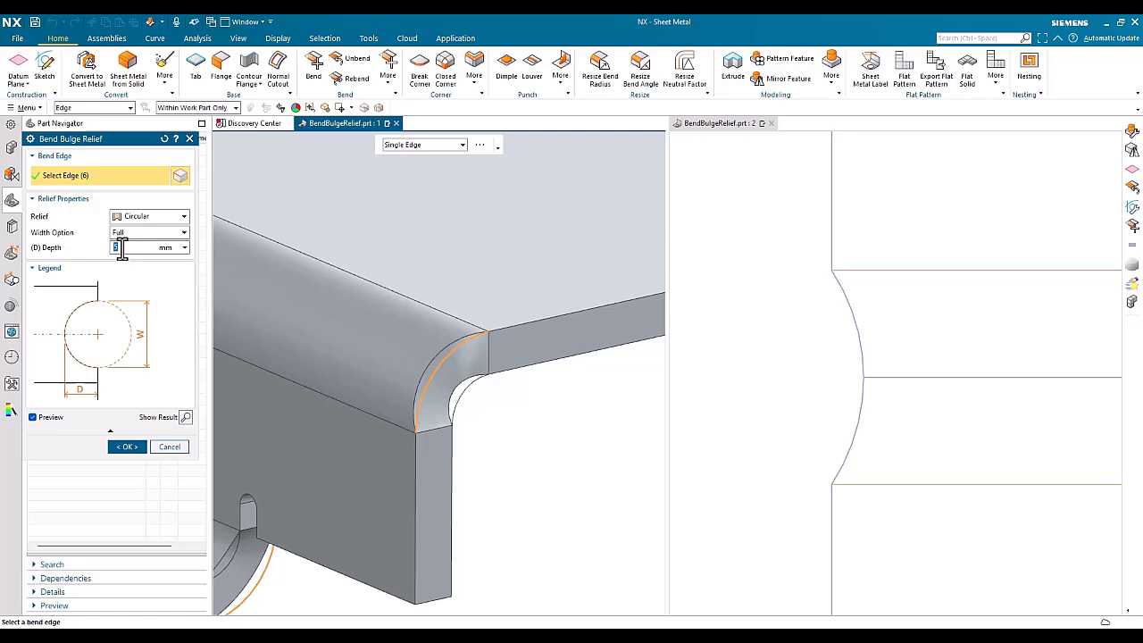
key("Return")
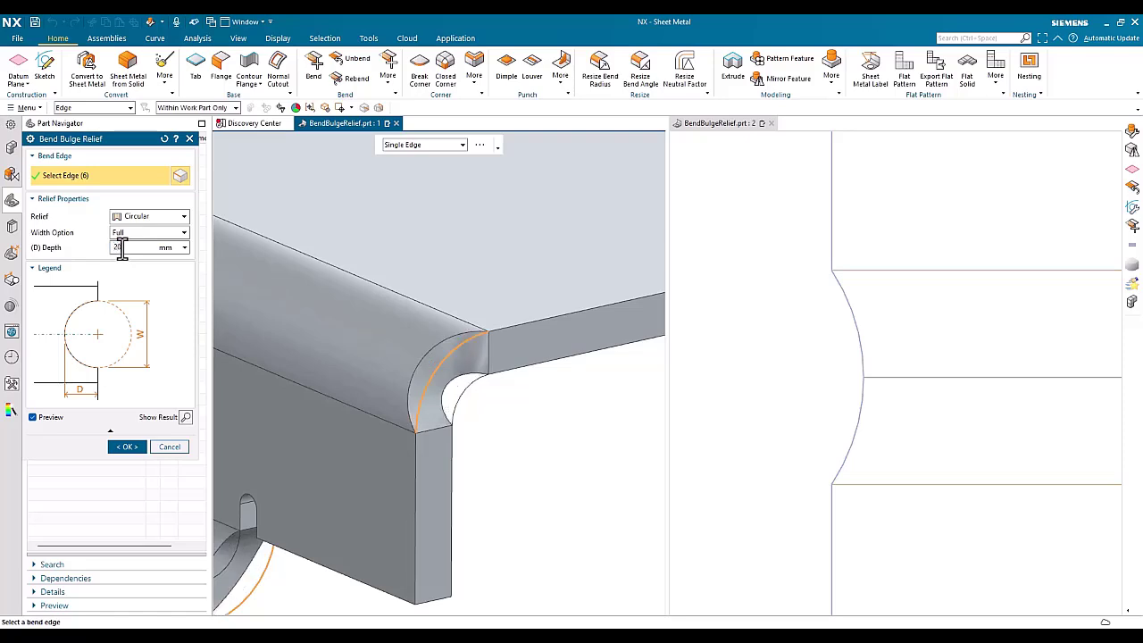
key("Return")
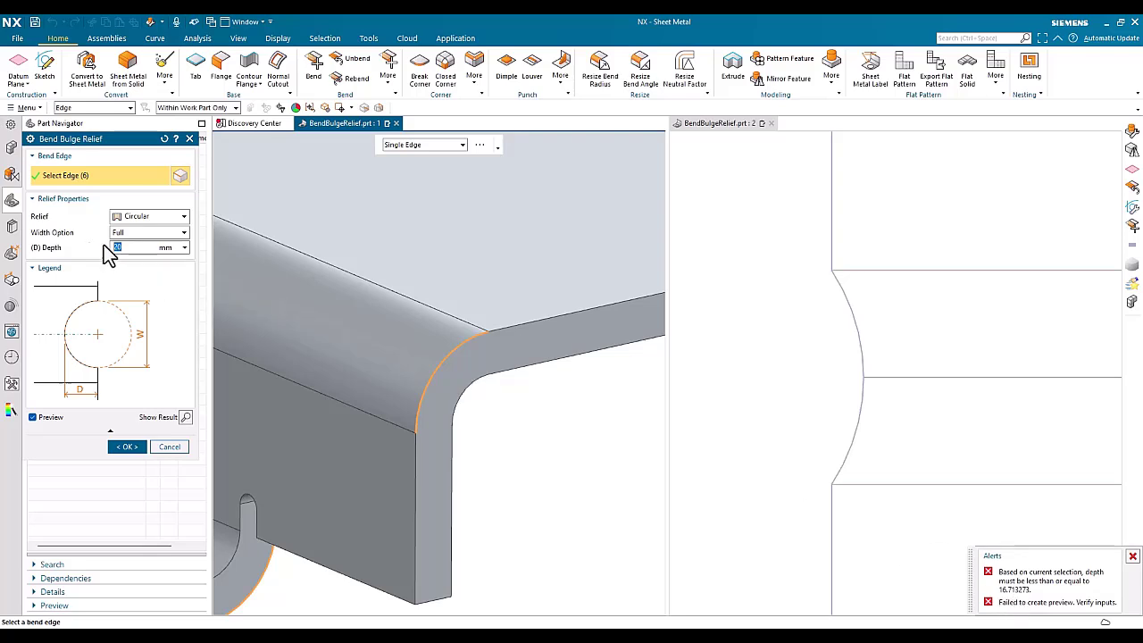
key("BackSpace")
key("Return")
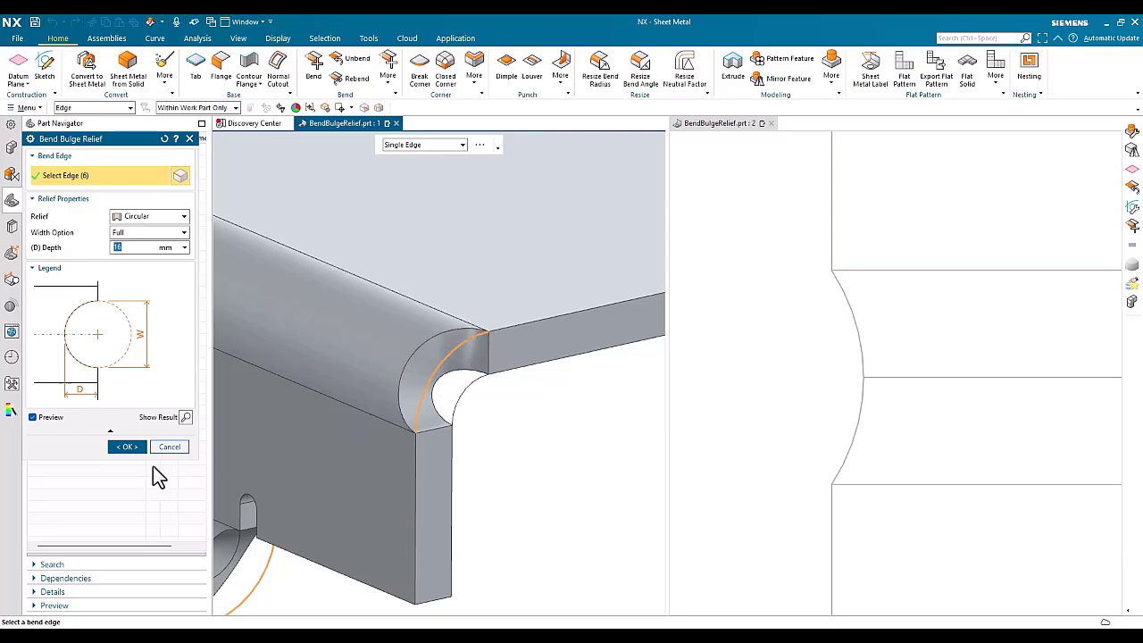
left_click(126, 446)
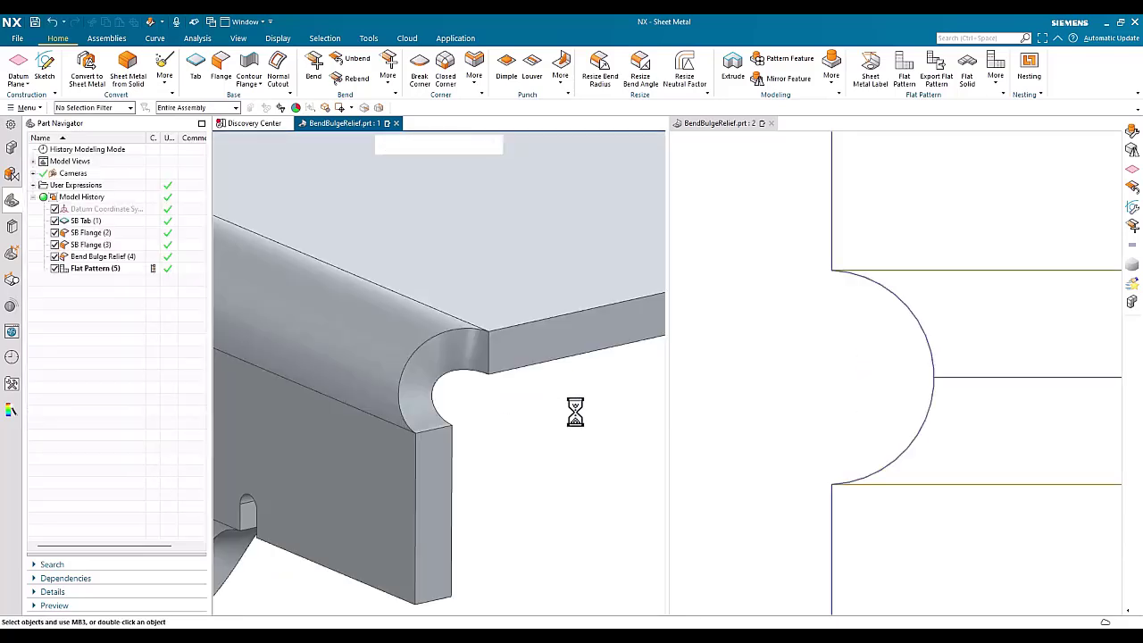